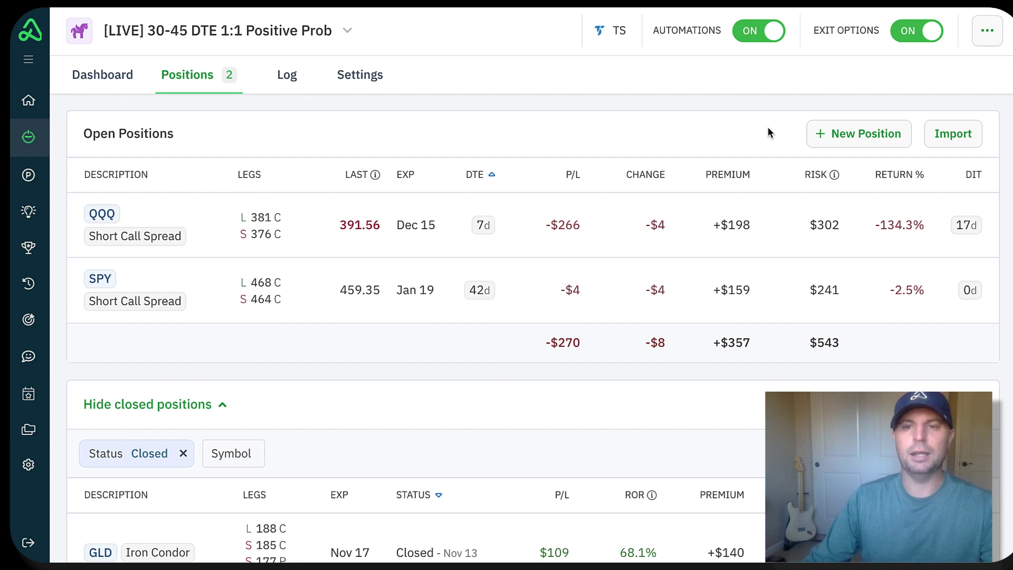
# Review the bot's open positions, then move to the Trade Ideas page.
pyautogui.click(769, 129)
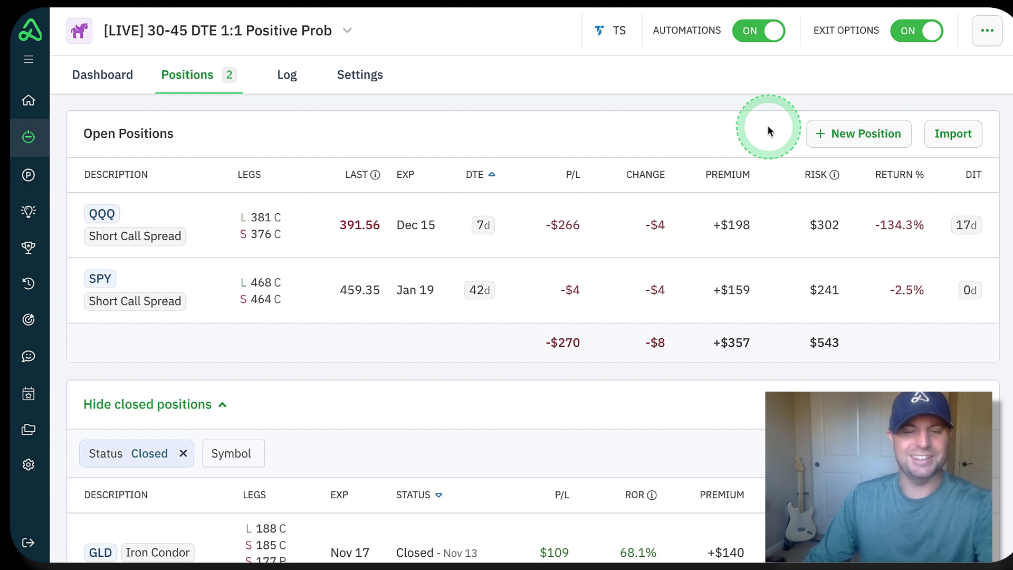
pyautogui.moveTo(933, 188)
pyautogui.moveTo(933, 180)
pyautogui.mouseDown()
pyautogui.moveTo(933, 220)
pyautogui.moveTo(961, 252)
pyautogui.moveTo(1003, 252)
pyautogui.moveTo(1006, 164)
pyautogui.moveTo(952, 157)
pyautogui.moveTo(933, 186)
pyautogui.mouseUp()
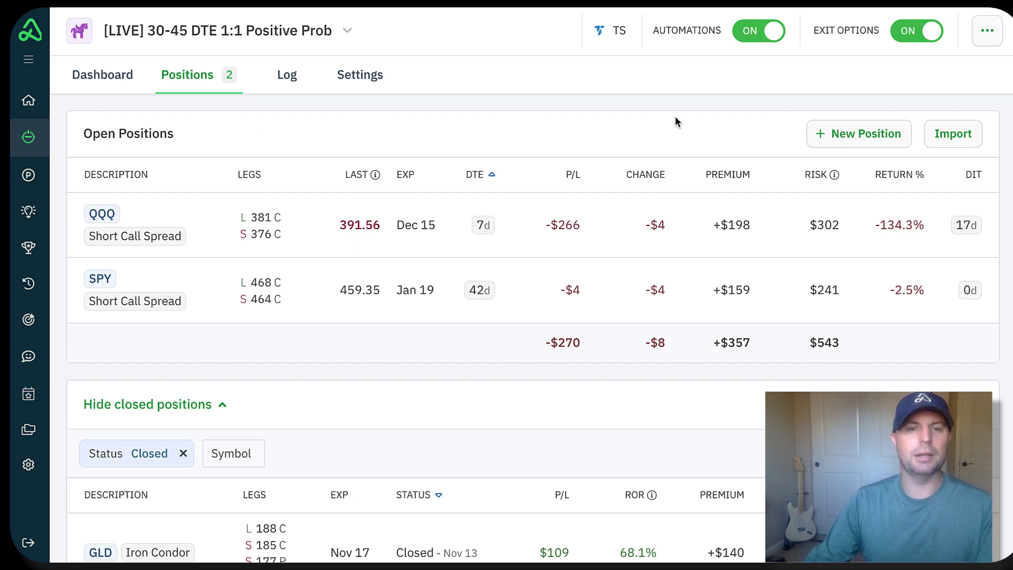
pyautogui.click(638, 123)
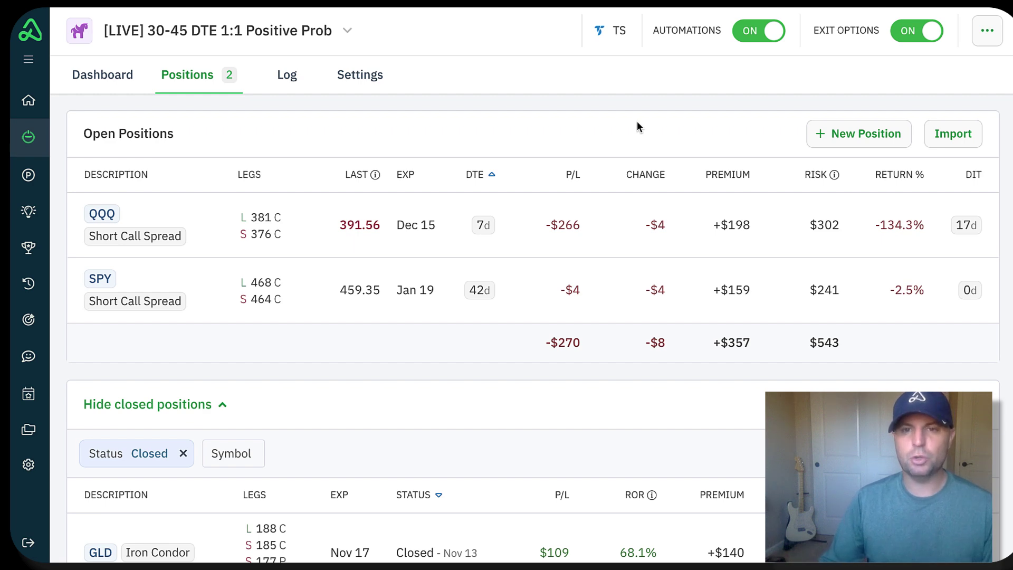
pyautogui.click(637, 124)
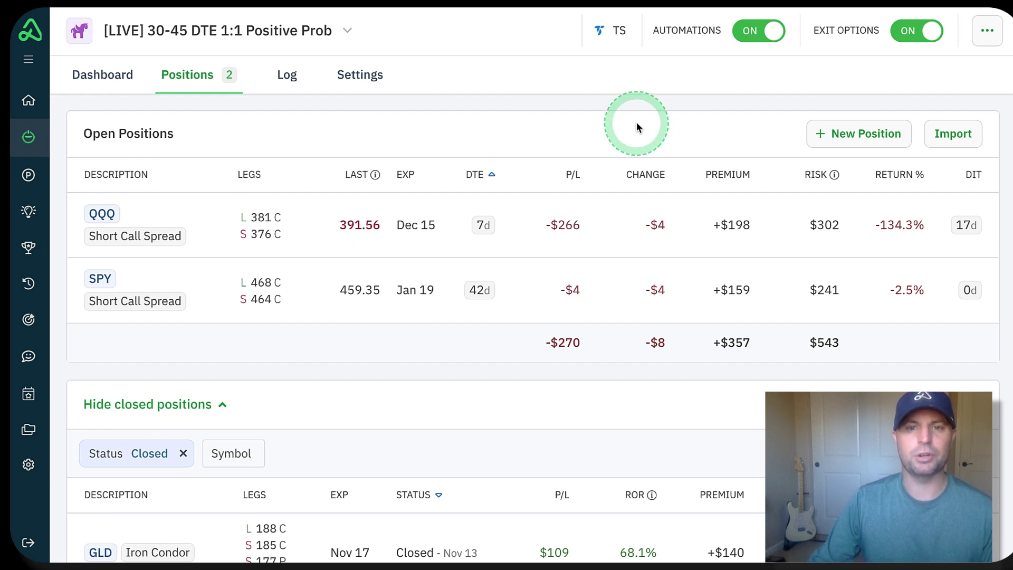
pyautogui.click(37, 211)
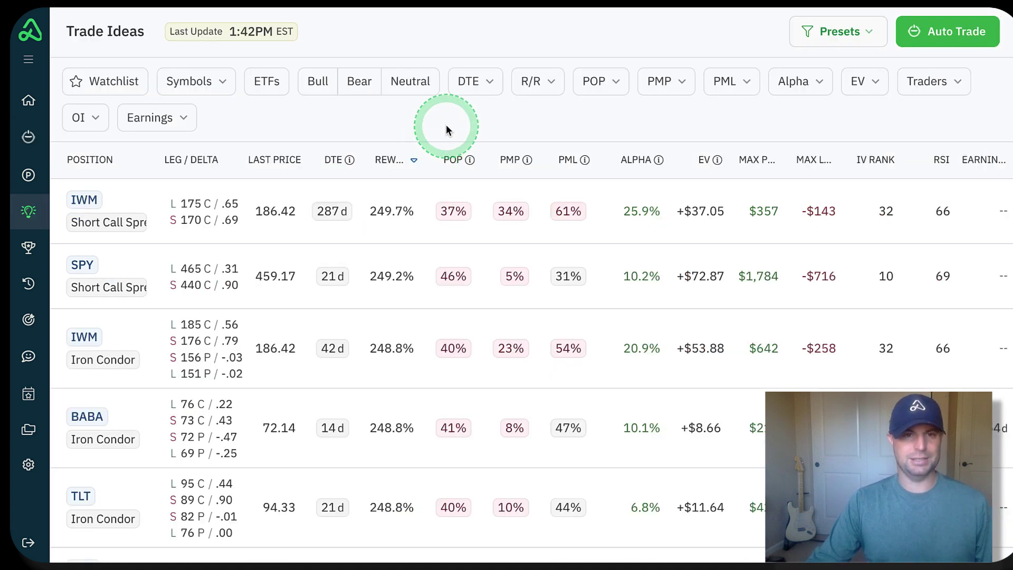
# Apply the TI Bot Settings preset: 20-45 DTE, POP 60%+, EV $5+, OI 500+.
pyautogui.click(851, 32)
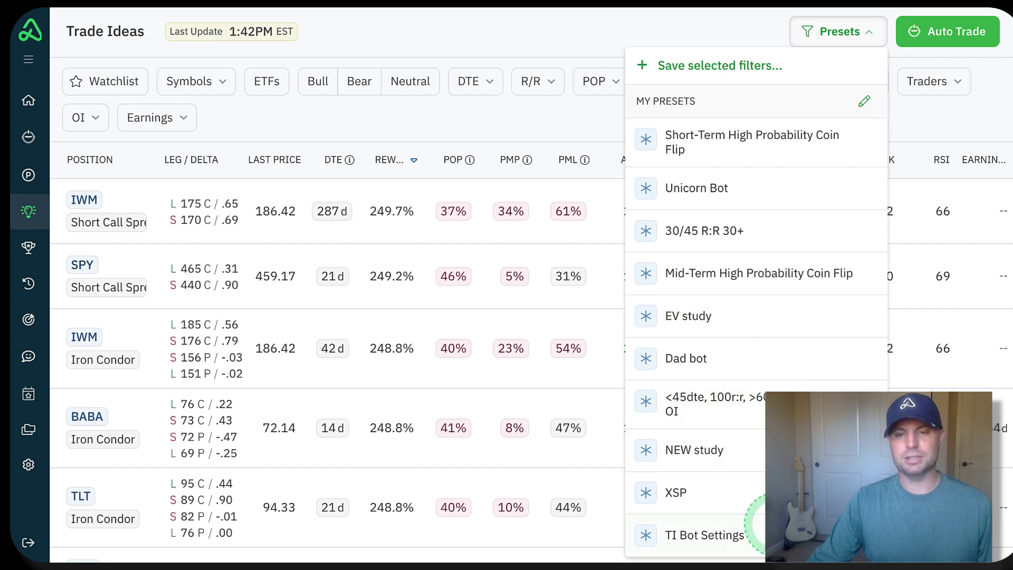
pyautogui.click(773, 533)
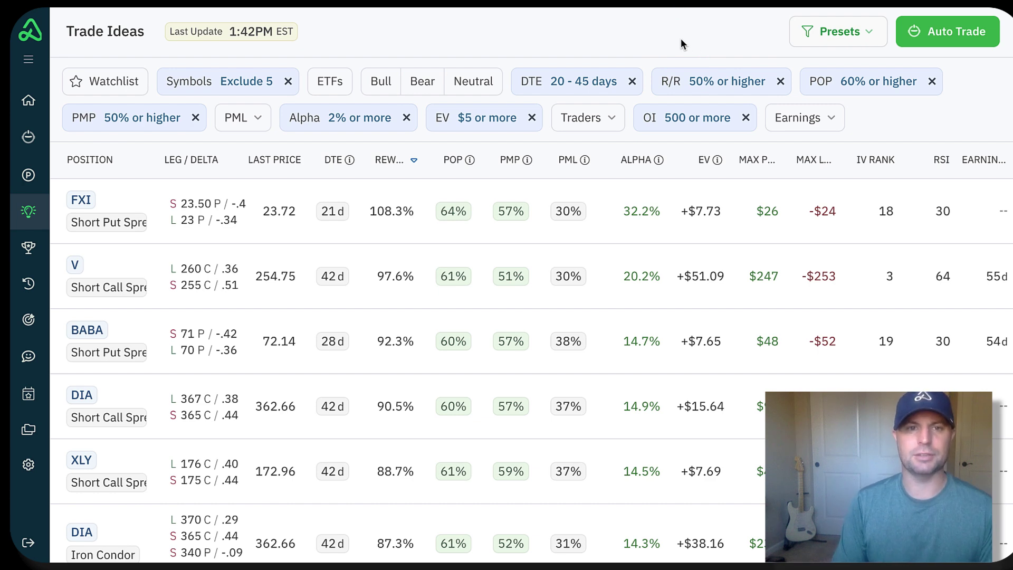
# Adjust the Trade Ideas filter bar and show only neutral iron condor ideas.
pyautogui.moveTo(170, 69)
pyautogui.mouseDown()
pyautogui.moveTo(158, 62)
pyautogui.moveTo(150, 95)
pyautogui.moveTo(303, 95)
pyautogui.moveTo(283, 73)
pyautogui.moveTo(163, 63)
pyautogui.mouseUp()
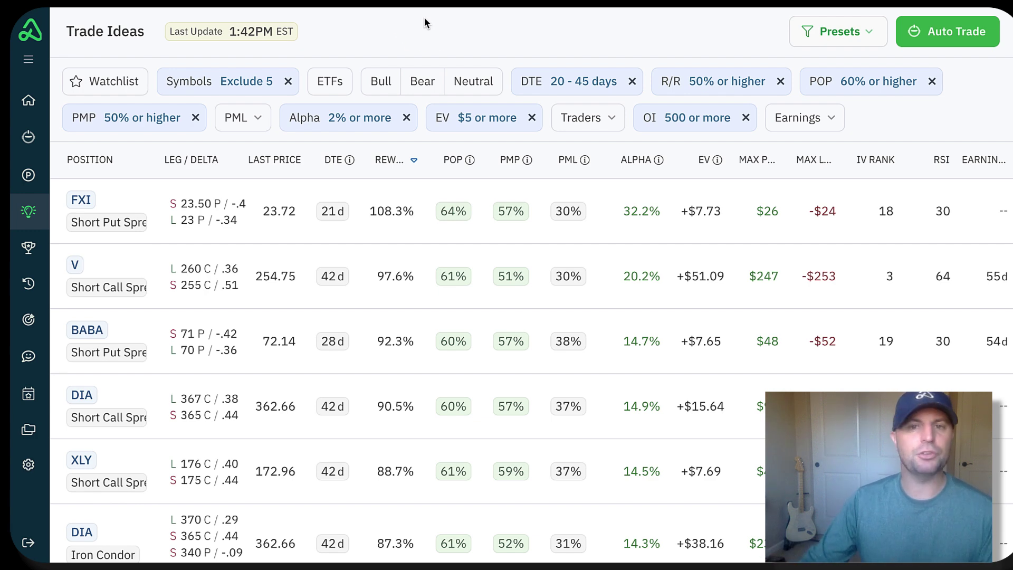
pyautogui.click(507, 30)
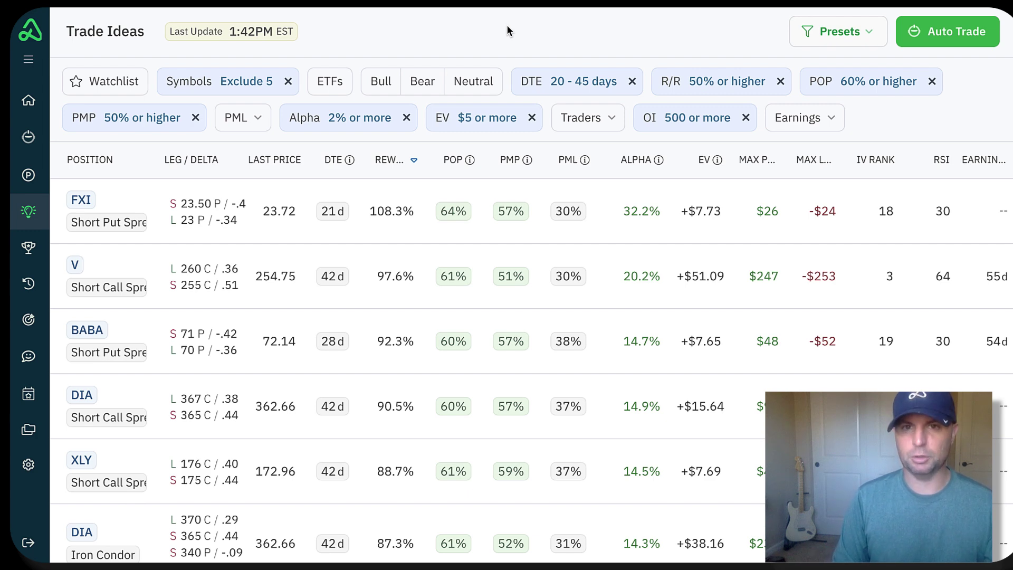
pyautogui.click(525, 36)
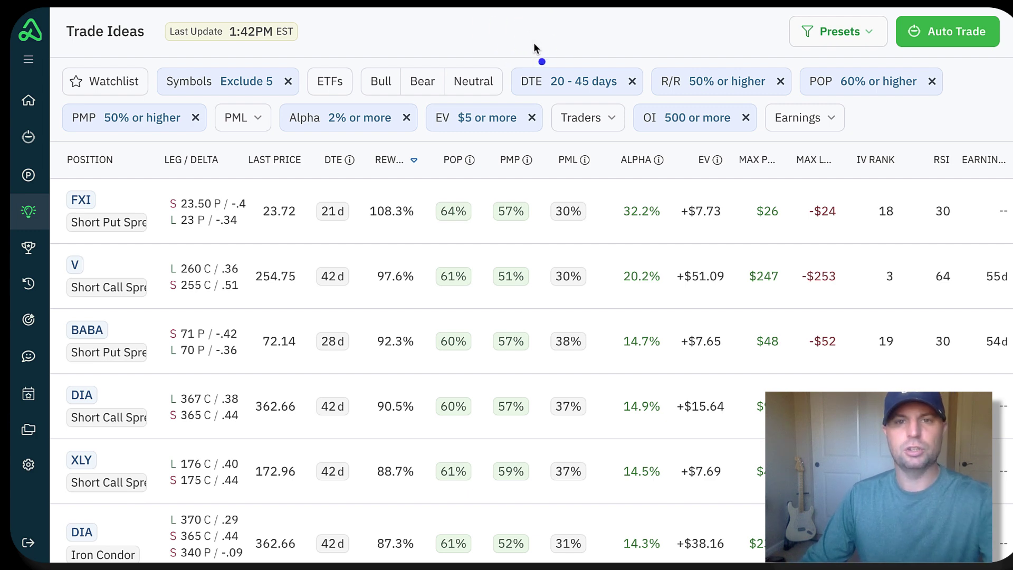
pyautogui.moveTo(536, 52); pyautogui.dragTo(635, 53)
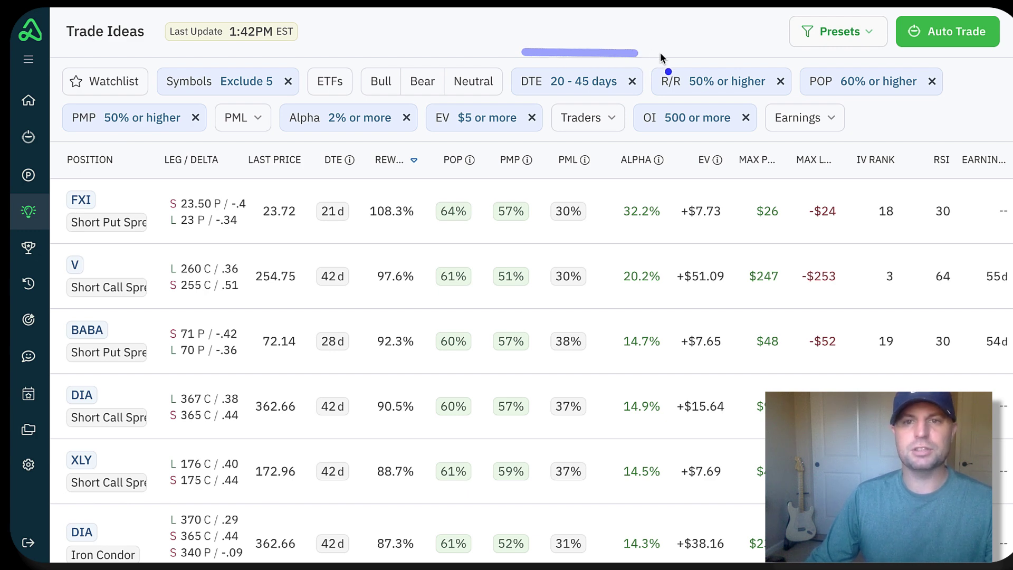
pyautogui.moveTo(666, 56); pyautogui.dragTo(767, 54)
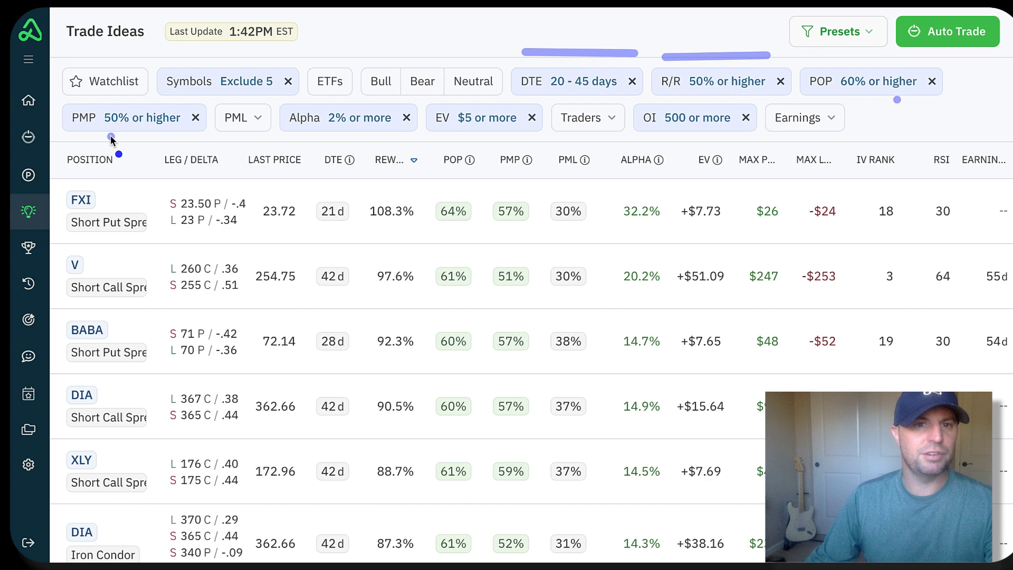
pyautogui.moveTo(294, 142); pyautogui.dragTo(544, 142)
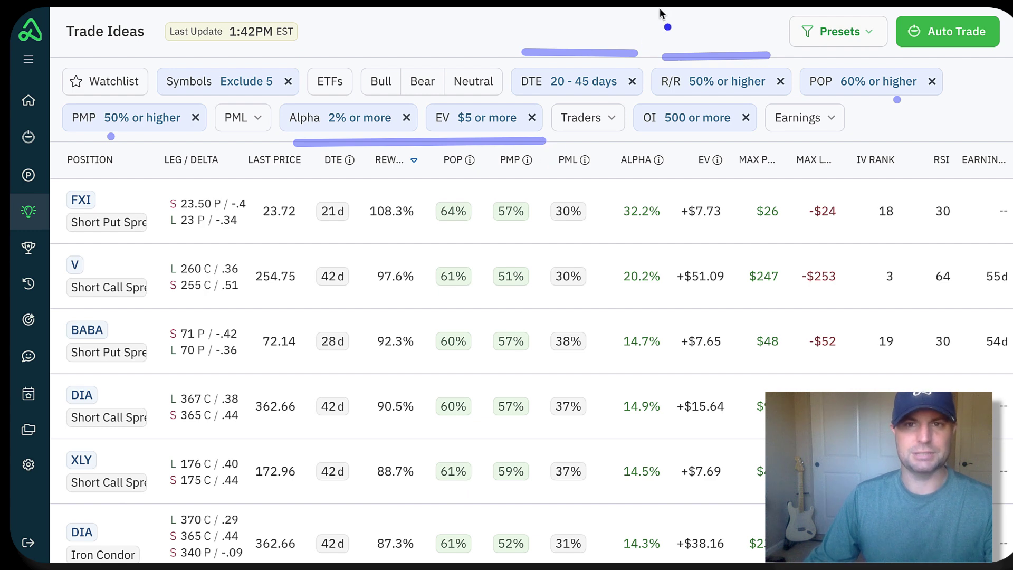
pyautogui.click(621, 57)
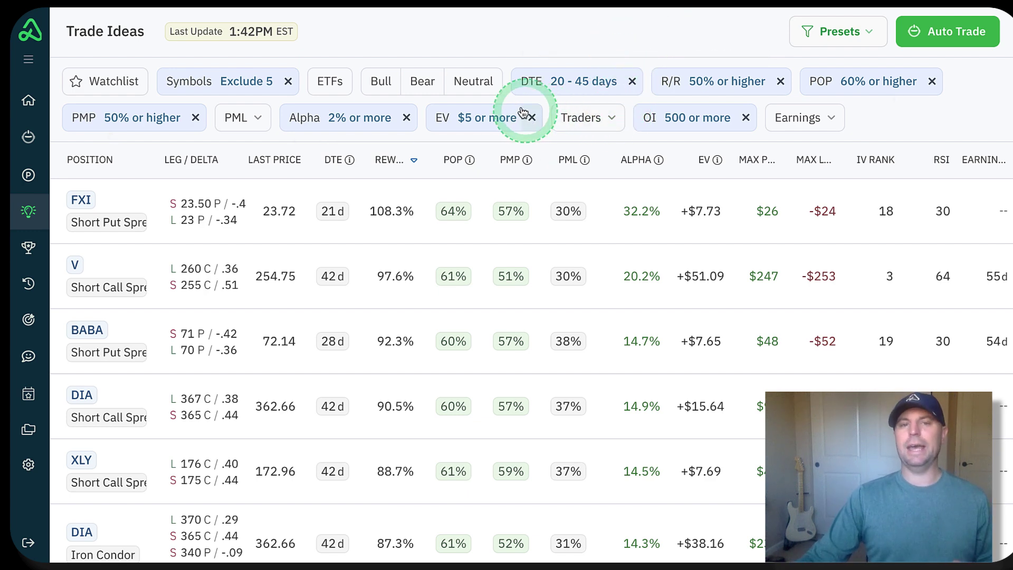
pyautogui.click(498, 92)
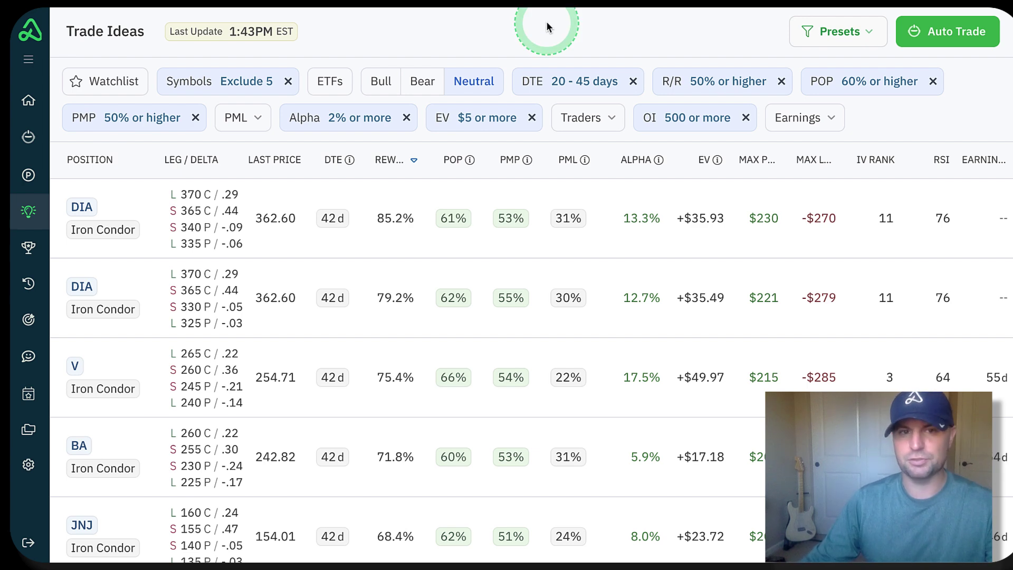
pyautogui.scroll(-10, 573, 277)
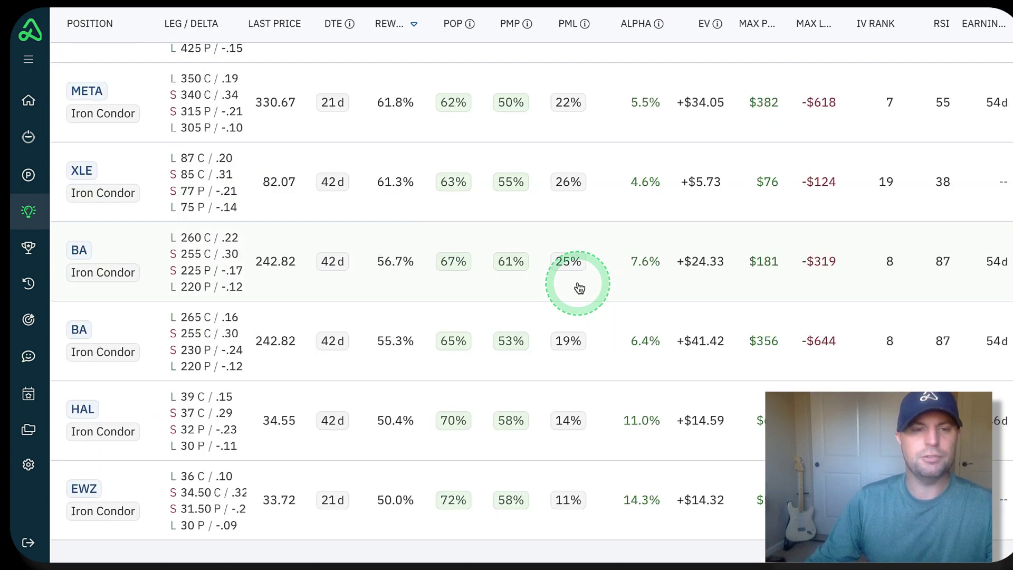
pyautogui.scroll(10, 355, 310)
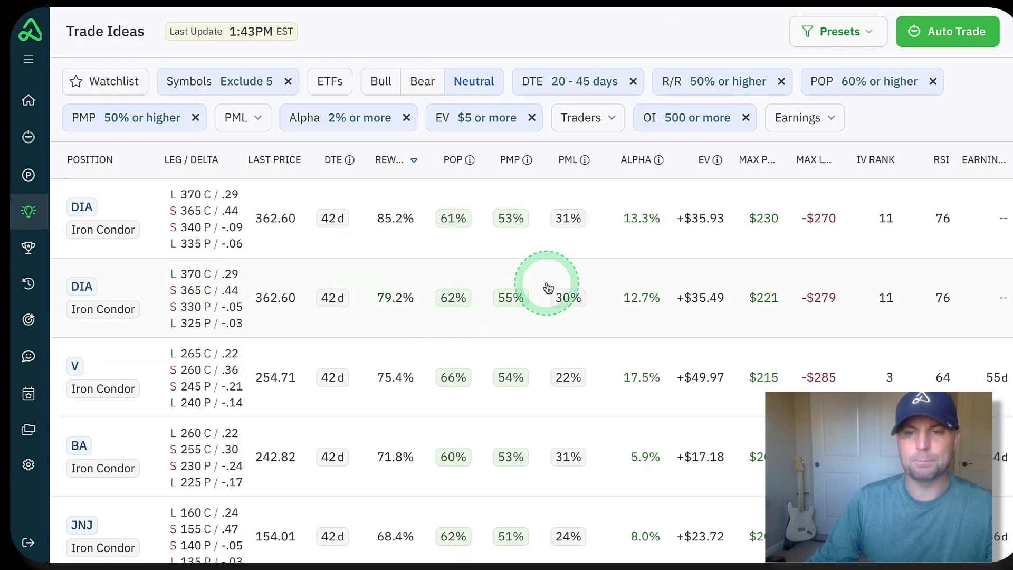
pyautogui.scroll(-3, 549, 288)
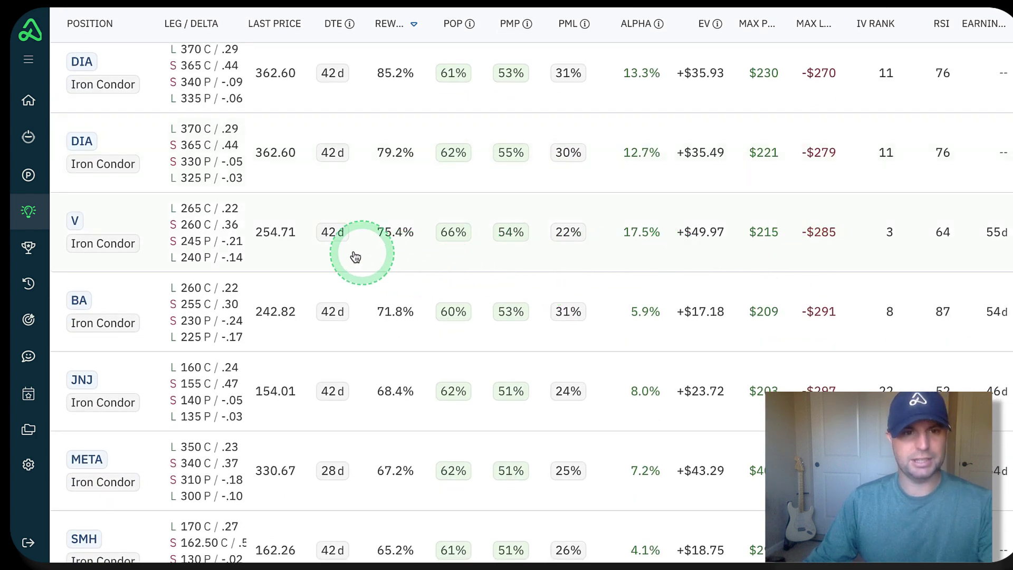
pyautogui.moveTo(76, 244)
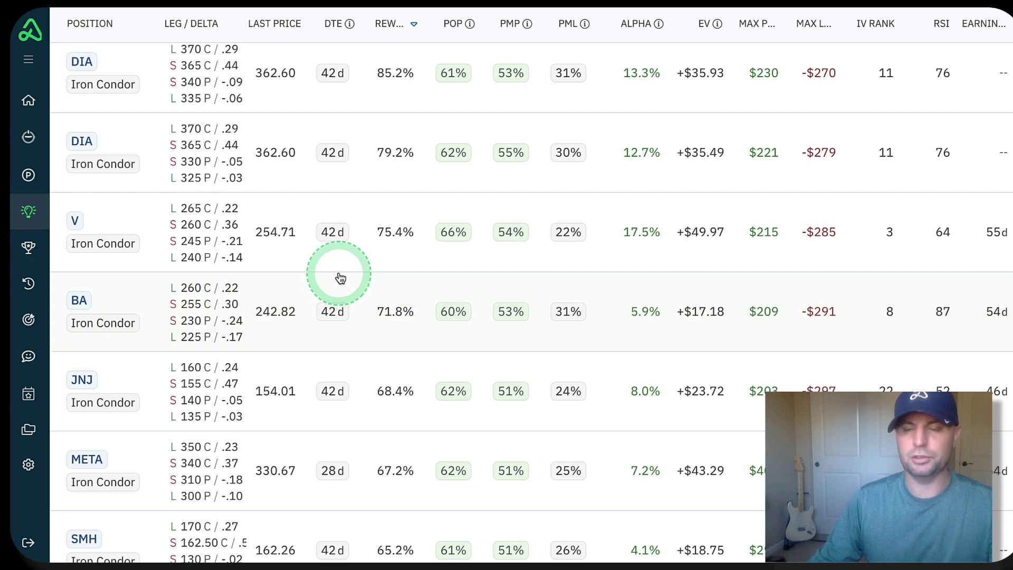
# Exclude V, META, BA and JNJ from Trade Ideas, bringing exclusions to nine.
pyautogui.moveTo(129, 222)
pyautogui.click(99, 218)
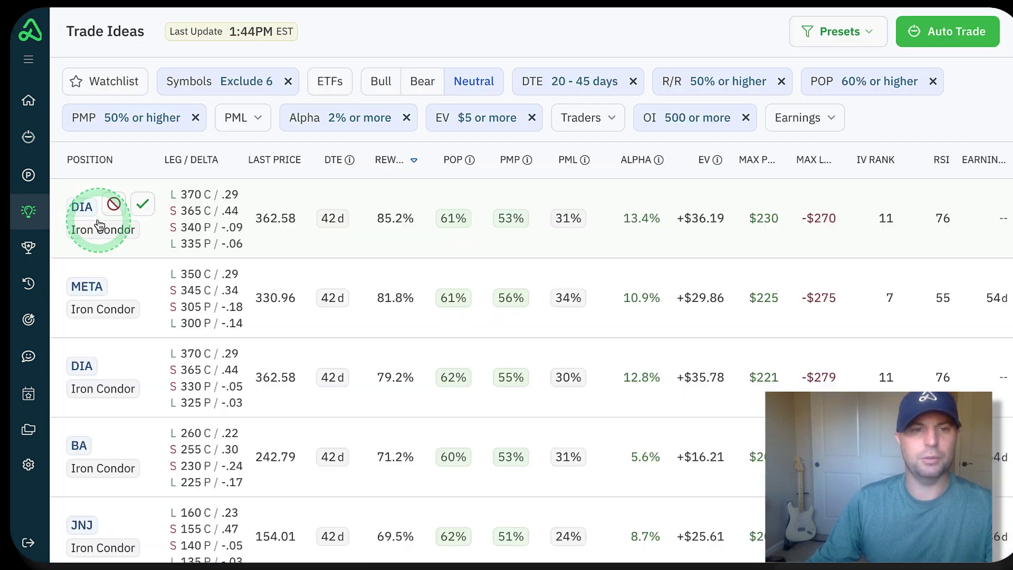
pyautogui.click(124, 280)
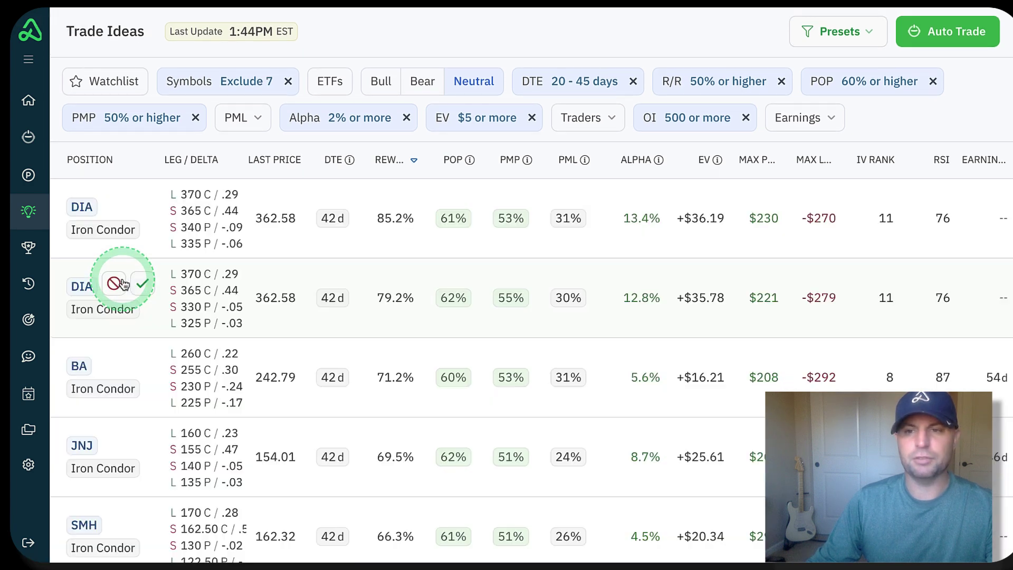
pyautogui.click(109, 363)
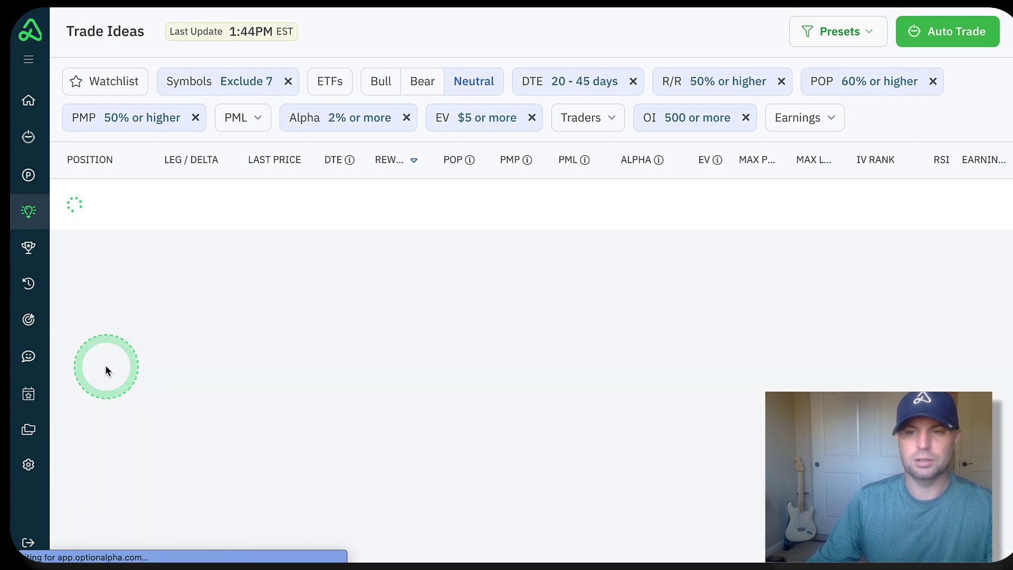
pyautogui.click(115, 364)
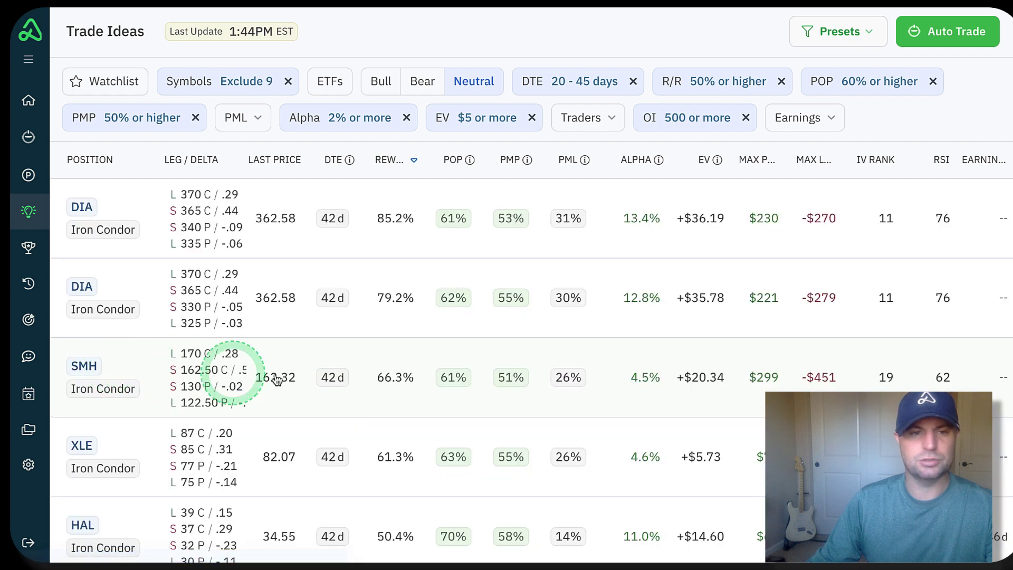
pyautogui.scroll(-1, 342, 385)
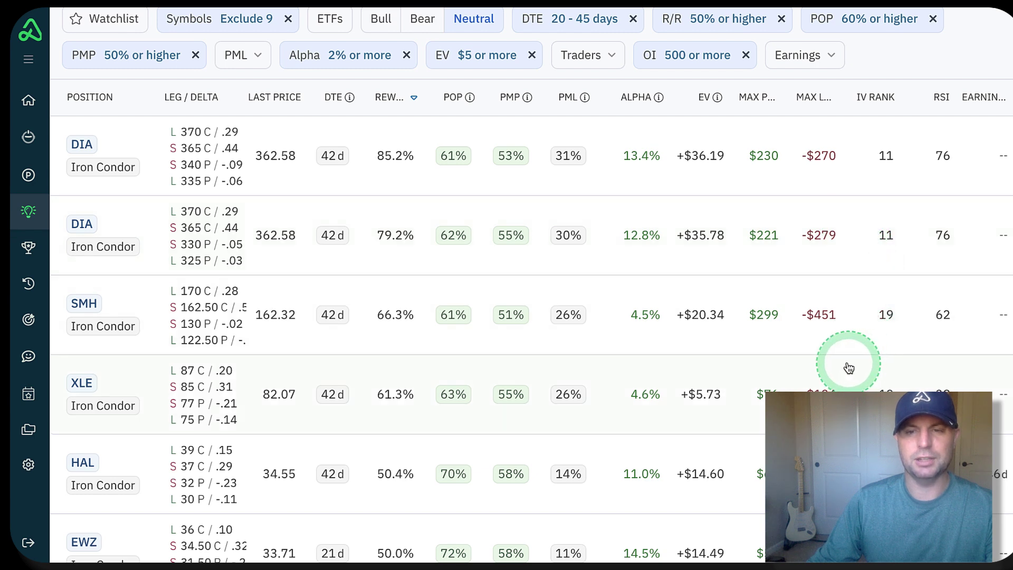
# Start a new position from the XLE 75/77/85/87 iron condor expiring Jan 19, 2024.
pyautogui.click(780, 364)
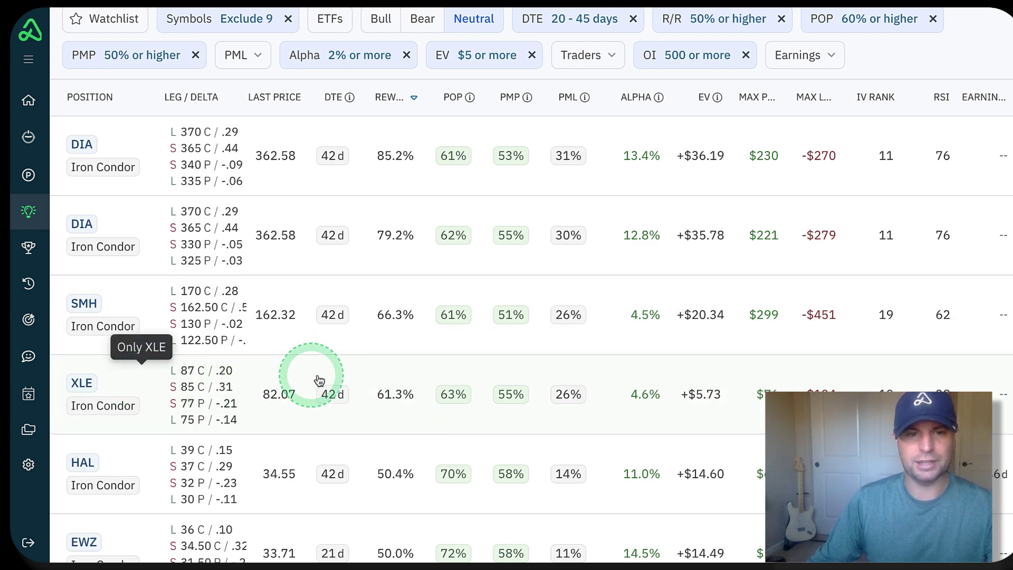
pyautogui.click(381, 374)
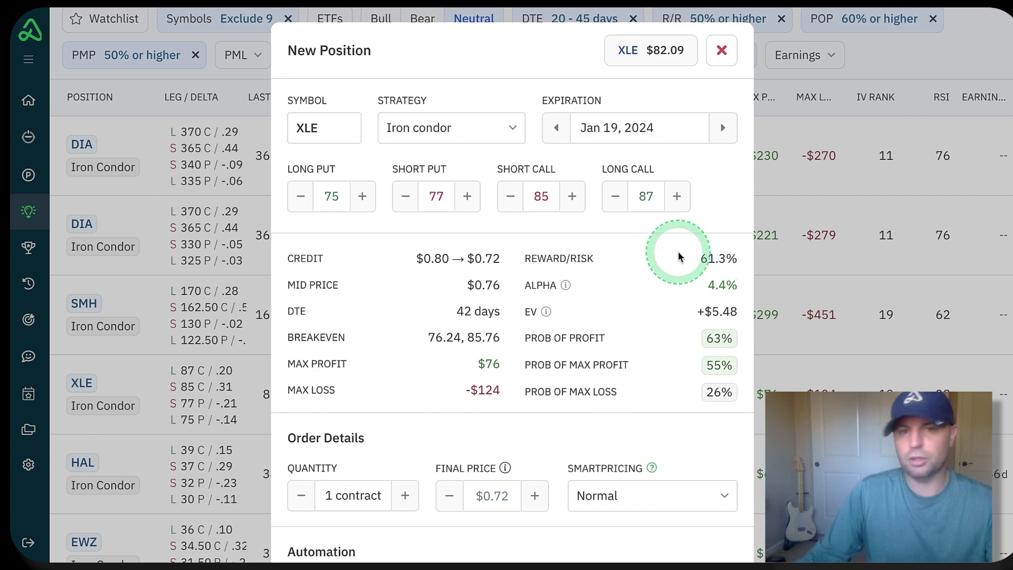
# Confirm the 85 short and 87 long call strikes in the strike table.
pyautogui.scroll(-1, 678, 257)
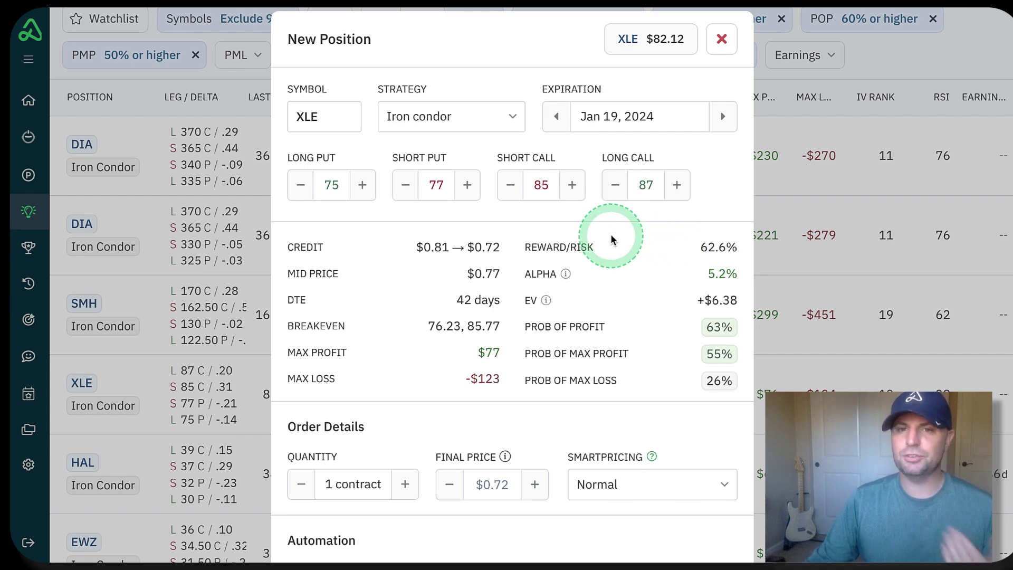
pyautogui.click(546, 194)
pyautogui.scroll(-5, 553, 287)
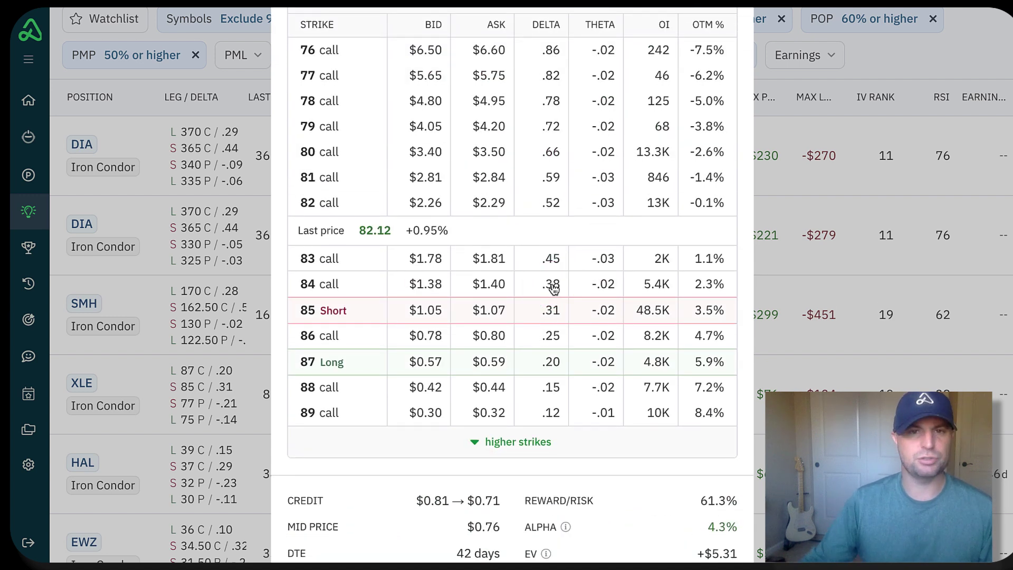
pyautogui.scroll(5, 553, 288)
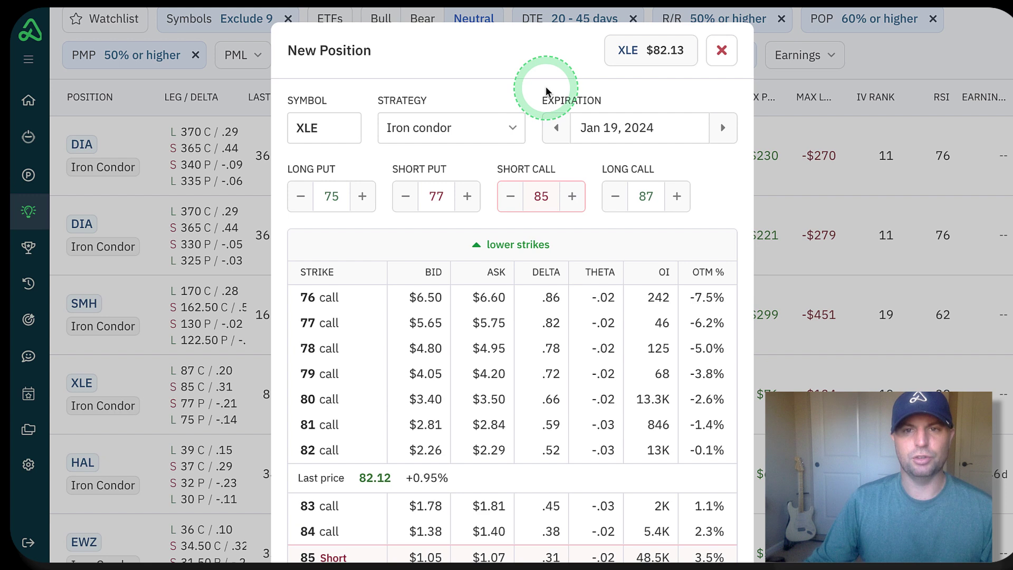
pyautogui.click(546, 91)
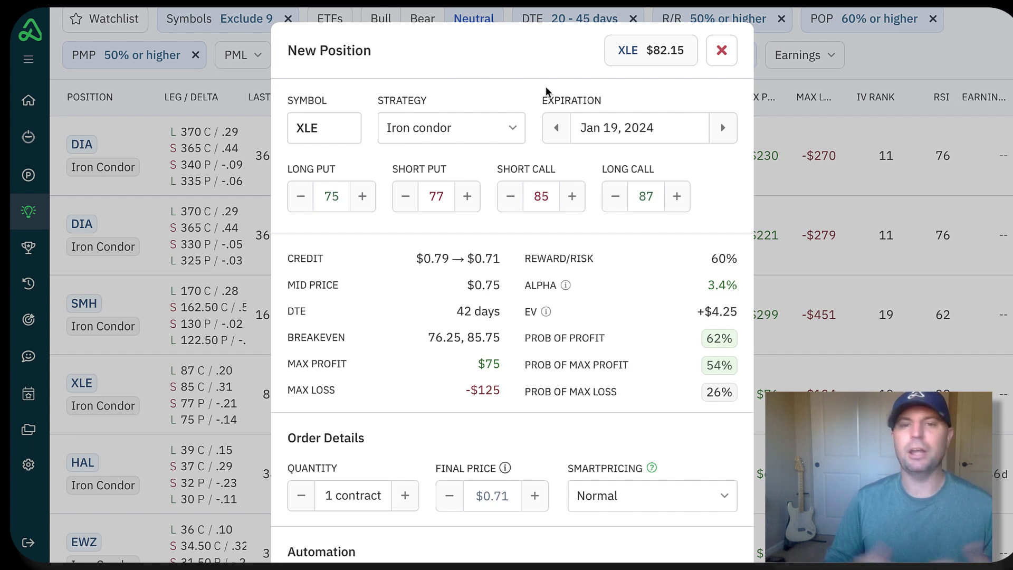
# Review the summary: $0.73 final price, $77 max profit, $123 max loss, +$6.13 EV.
pyautogui.click(467, 178)
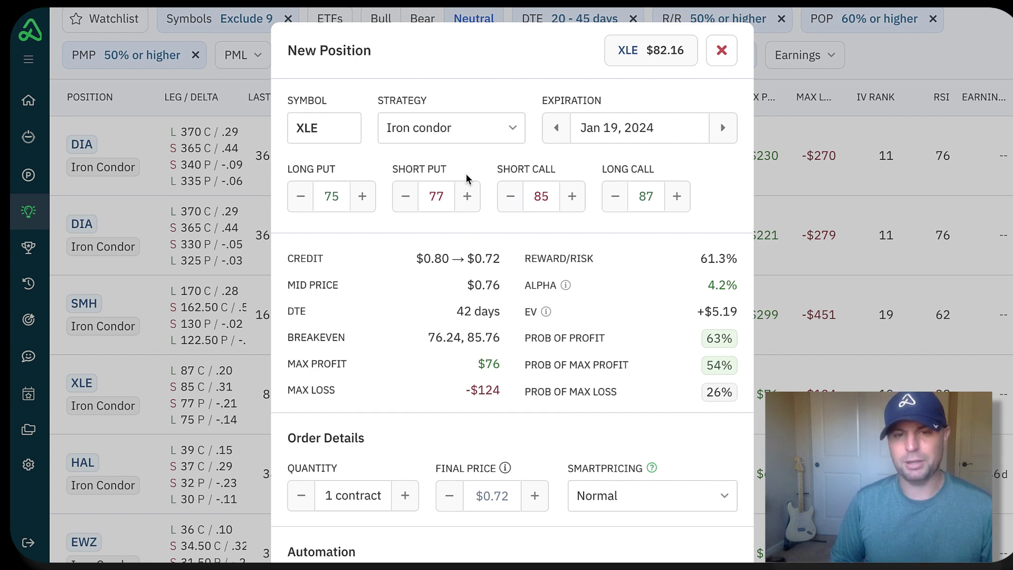
pyautogui.click(732, 391)
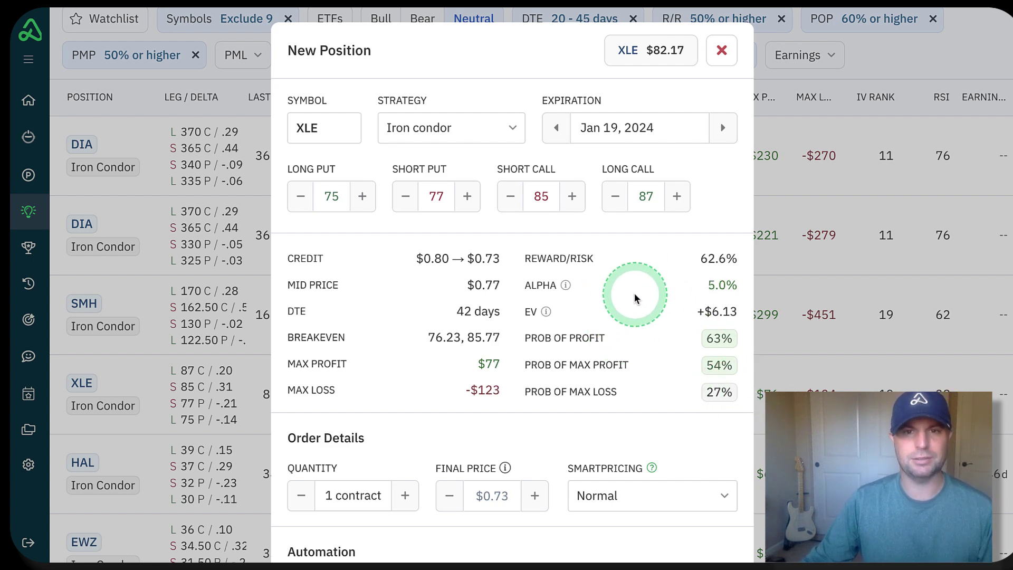
pyautogui.scroll(-1, 634, 297)
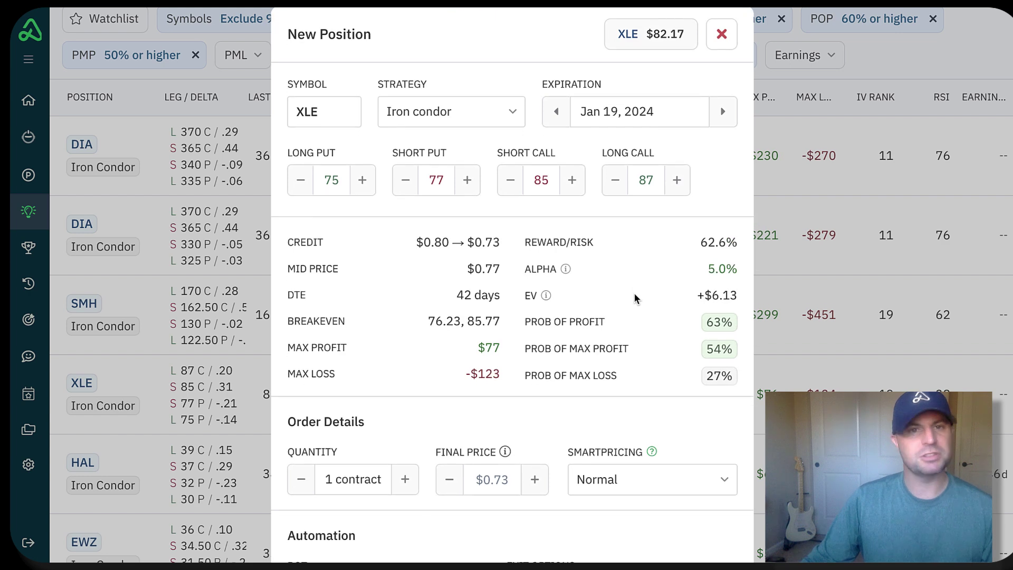
pyautogui.click(638, 299)
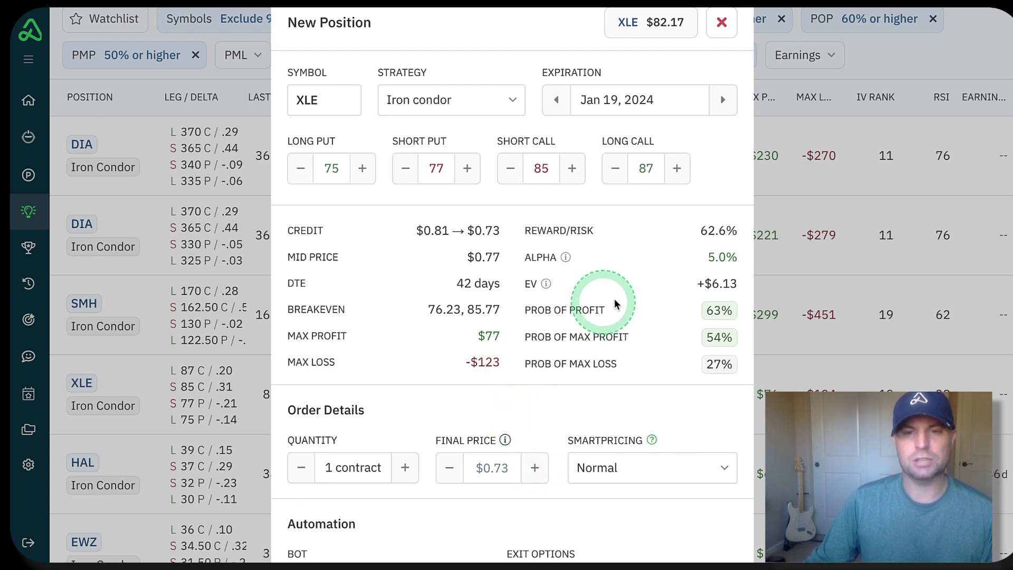
# Set the order's final price to $0.75.
pyautogui.click(538, 470)
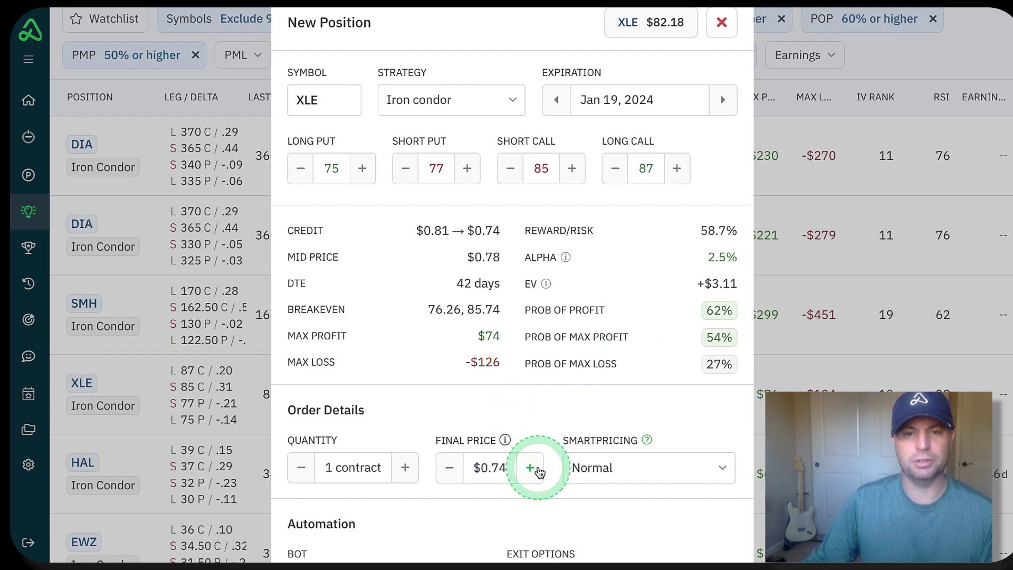
pyautogui.click(536, 471)
pyautogui.click(534, 471)
pyautogui.click(611, 468)
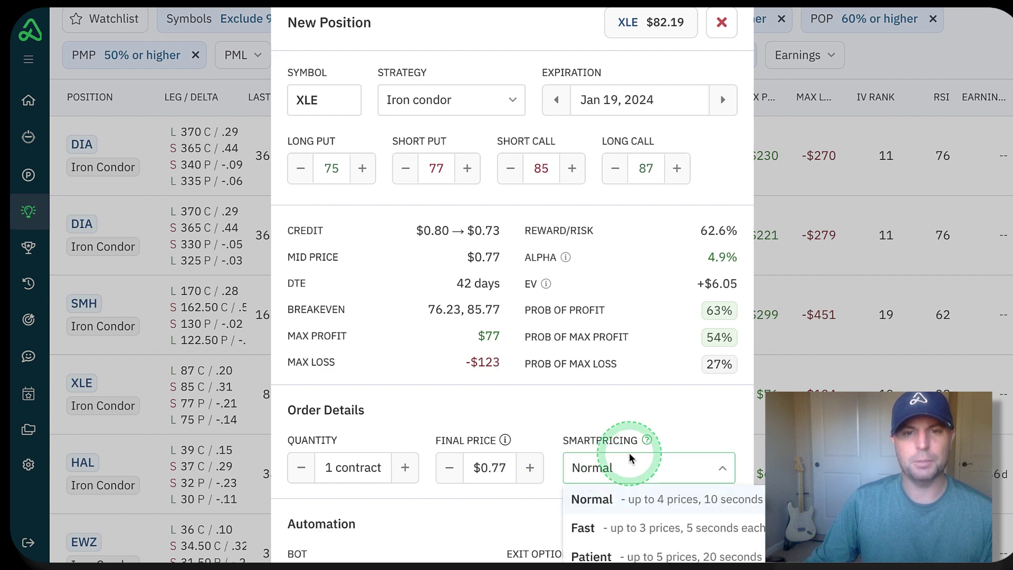
pyautogui.click(467, 473)
pyautogui.click(449, 468)
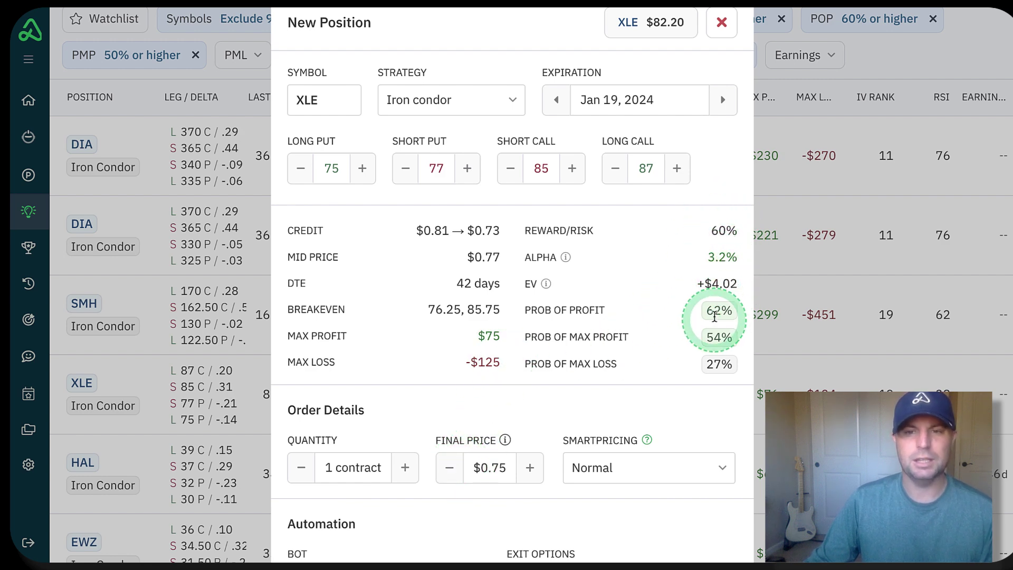
# Choose Fast SmartPricing and assign the [LIVE] 30-45 DTE 1:1 Positive Prob bot.
pyautogui.click(686, 473)
pyautogui.click(666, 527)
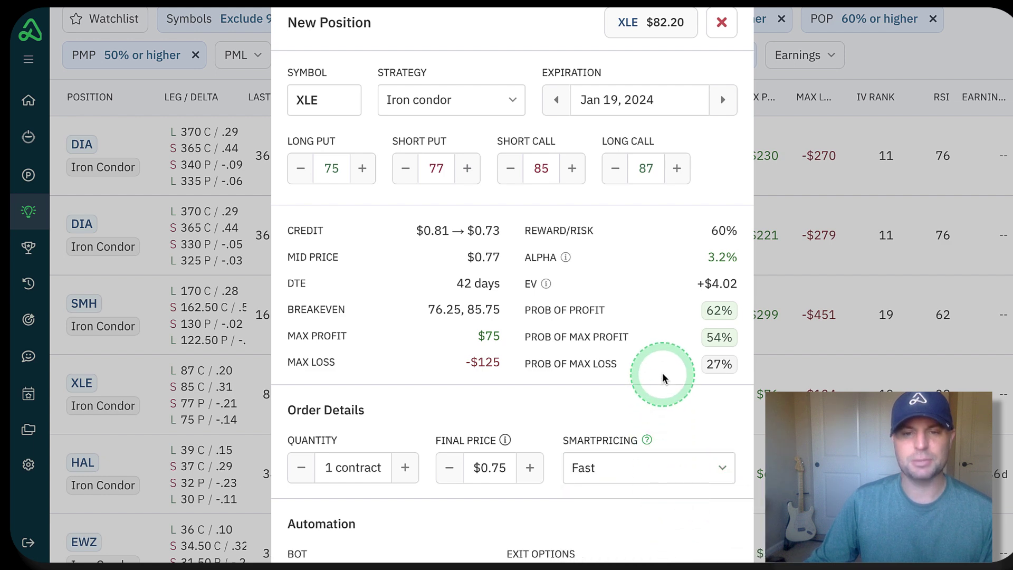
pyautogui.scroll(-3, 662, 377)
pyautogui.click(434, 439)
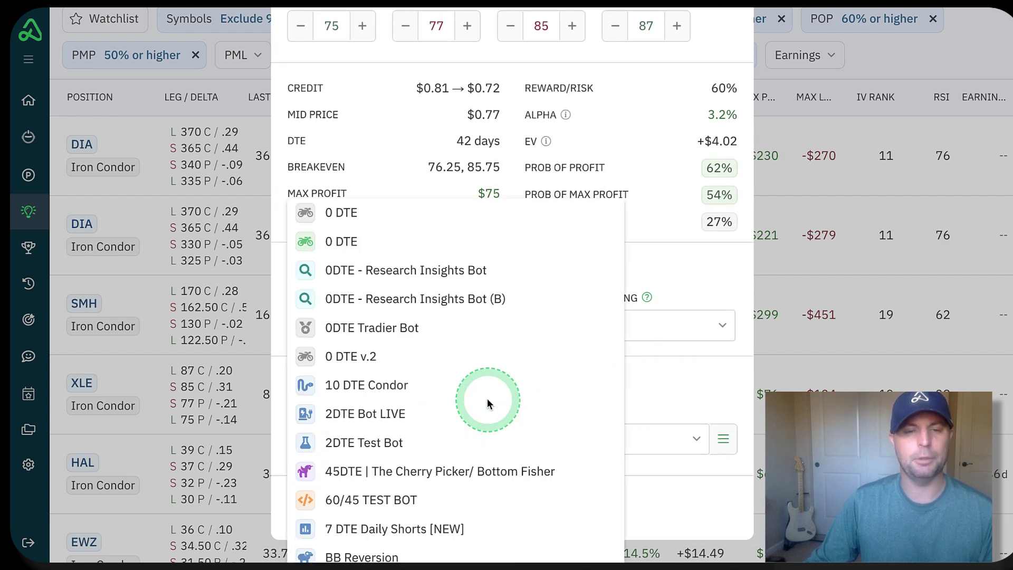
pyautogui.scroll(-10, 519, 401)
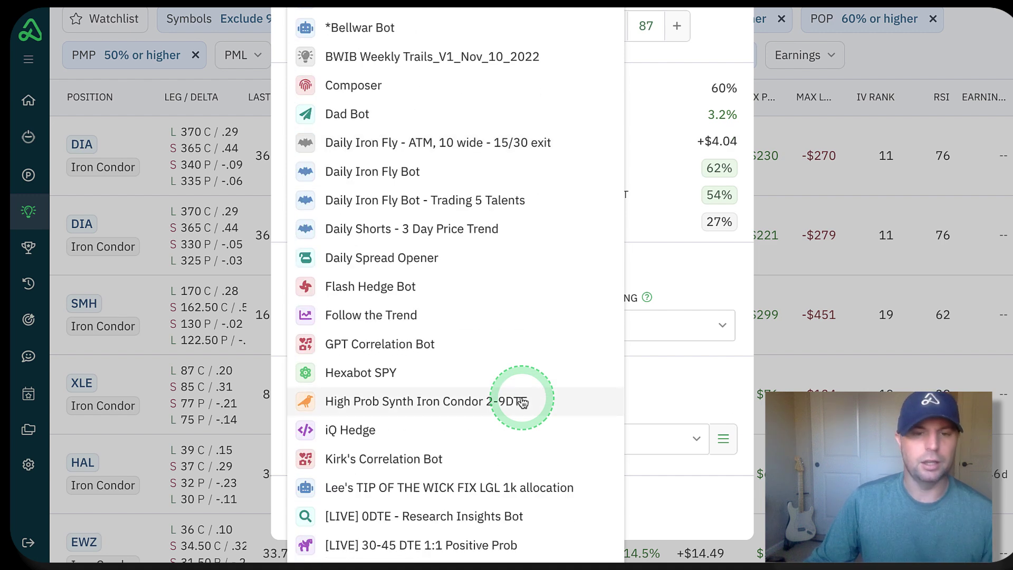
pyautogui.scroll(-4, 521, 403)
pyautogui.click(492, 420)
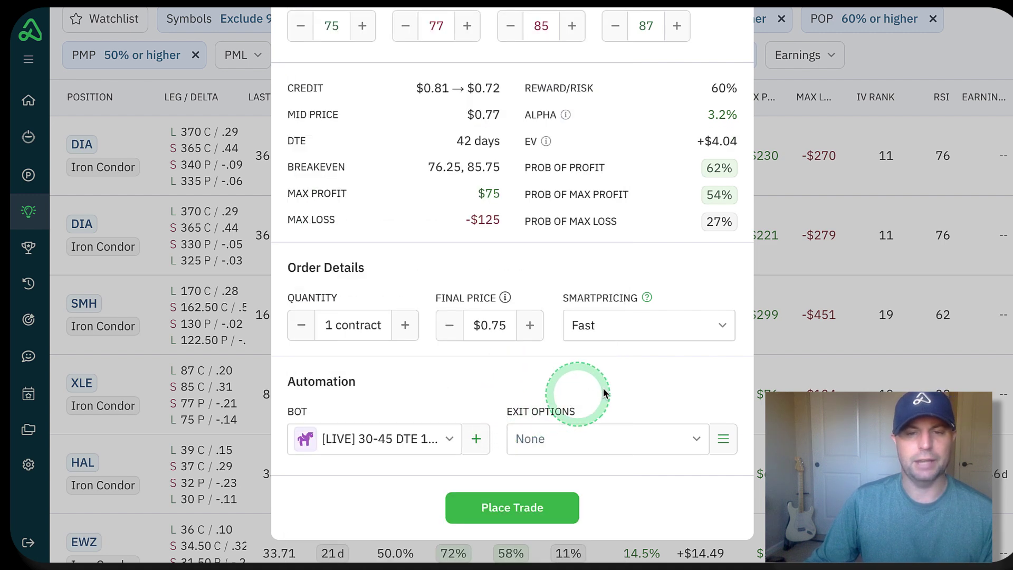
# Apply and save the 40% Fast exit preset, then submit the XLE order.
pyautogui.click(694, 440)
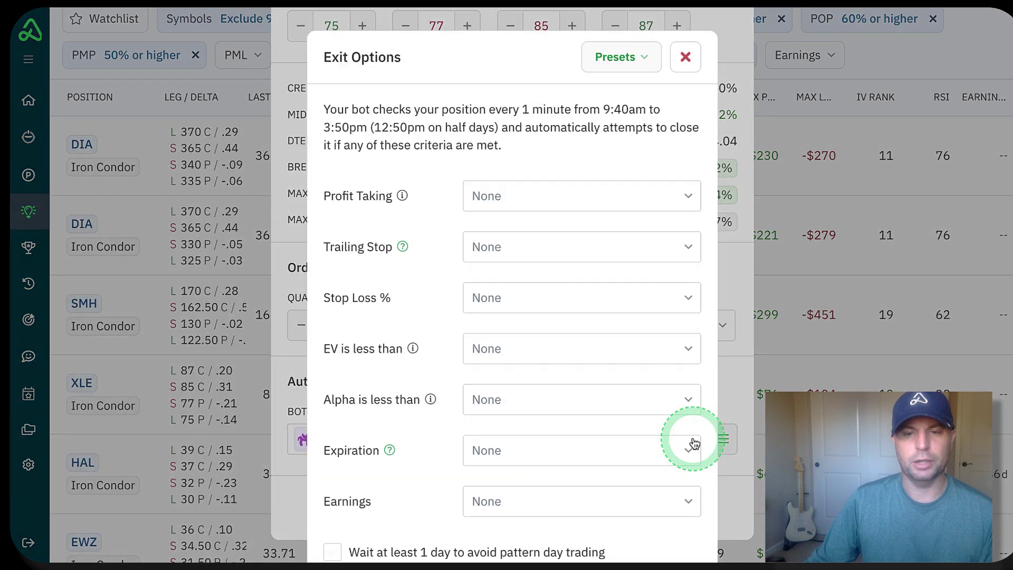
pyautogui.click(644, 57)
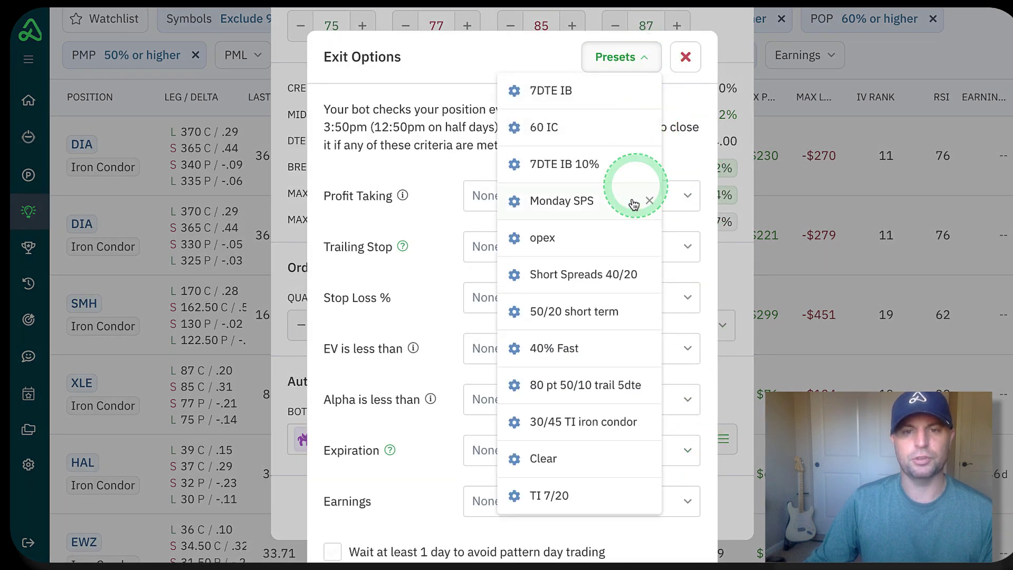
pyautogui.click(617, 346)
pyautogui.scroll(-5, 542, 447)
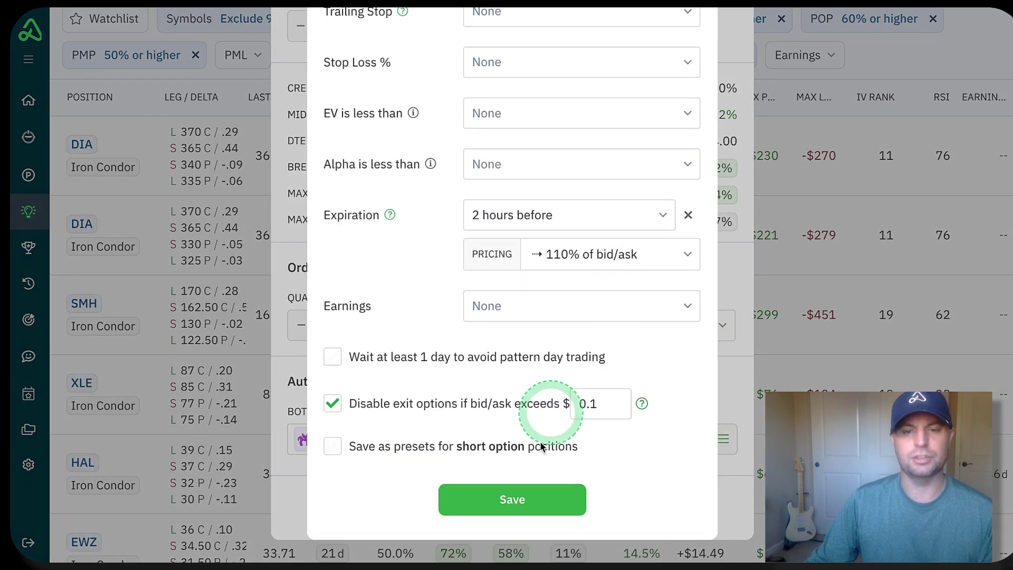
pyautogui.click(534, 504)
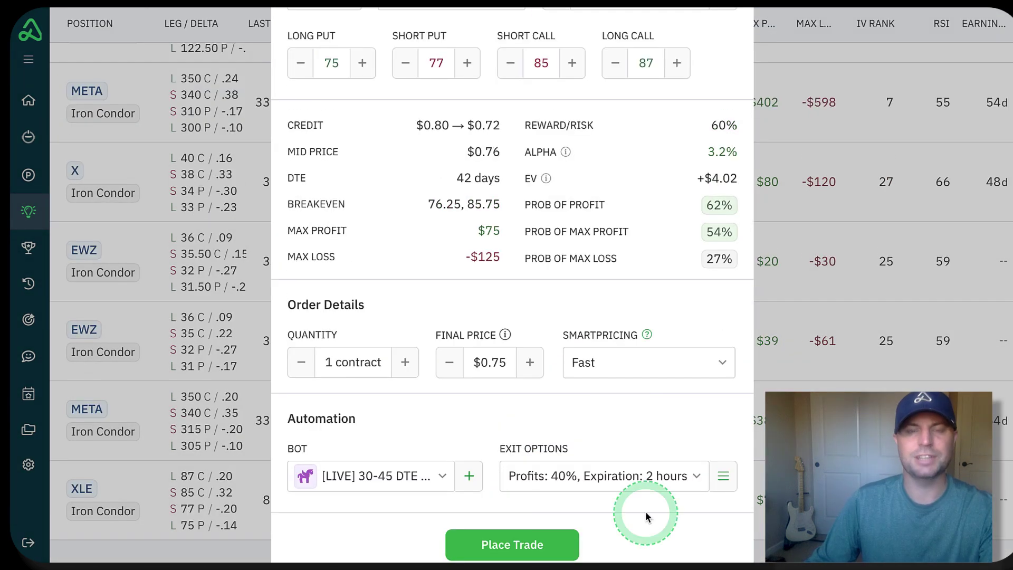
pyautogui.click(575, 539)
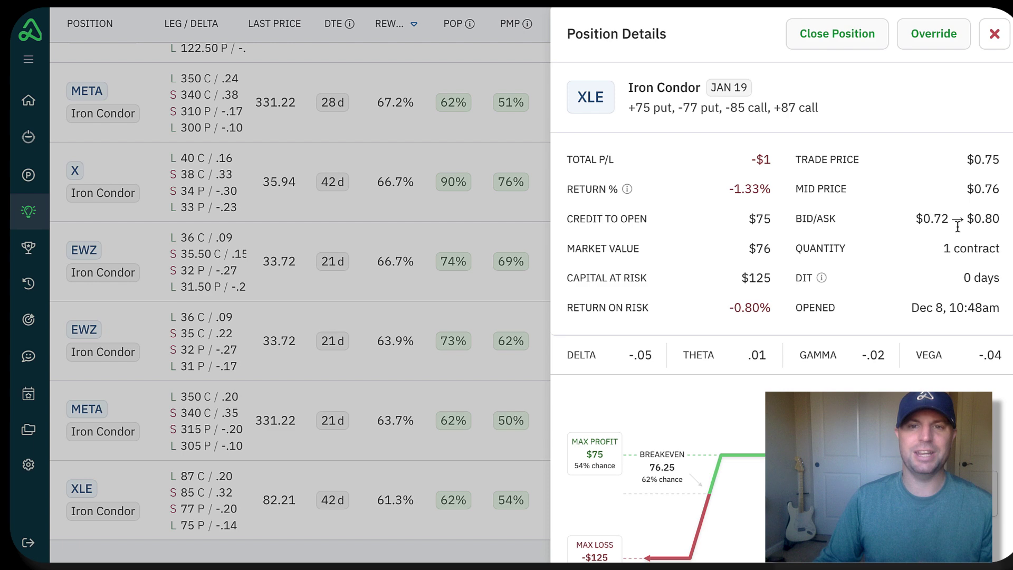
# Place the XLE trade, review Position Details, and go to the [LIVE] 30-45 DTE bot.
pyautogui.click(881, 232)
pyautogui.scroll(-1, 874, 243)
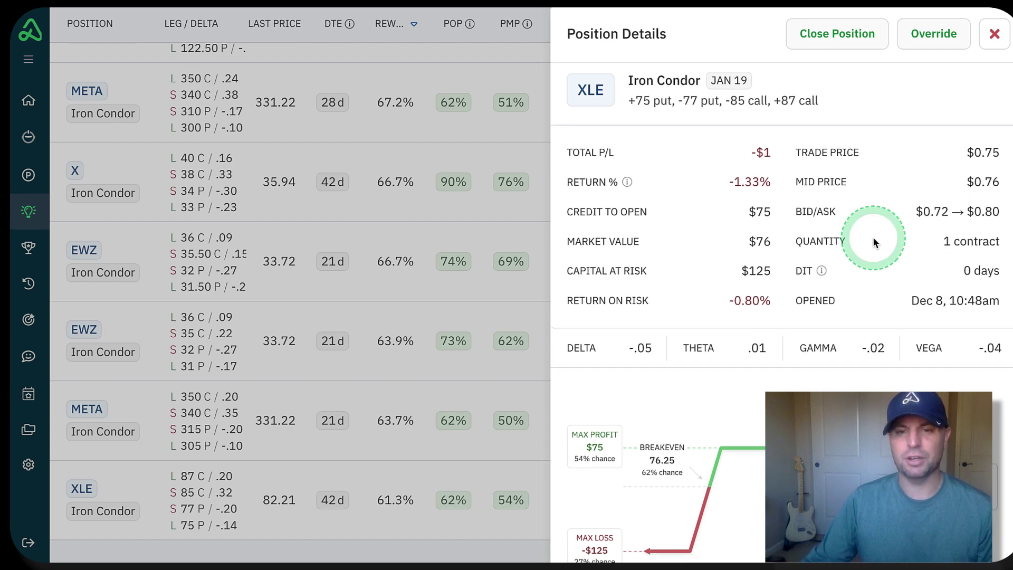
pyautogui.scroll(-3, 874, 243)
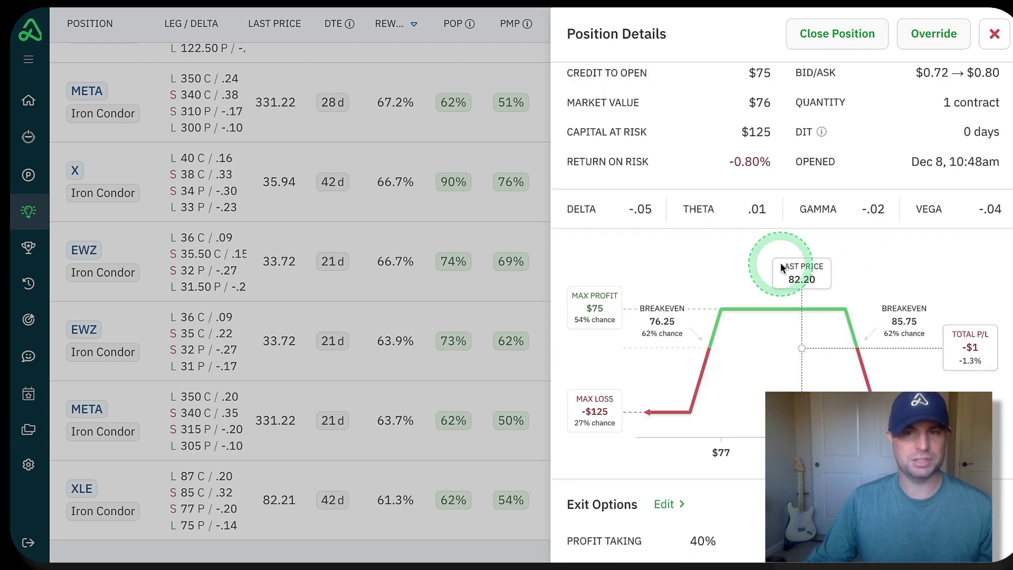
pyautogui.scroll(-5, 781, 264)
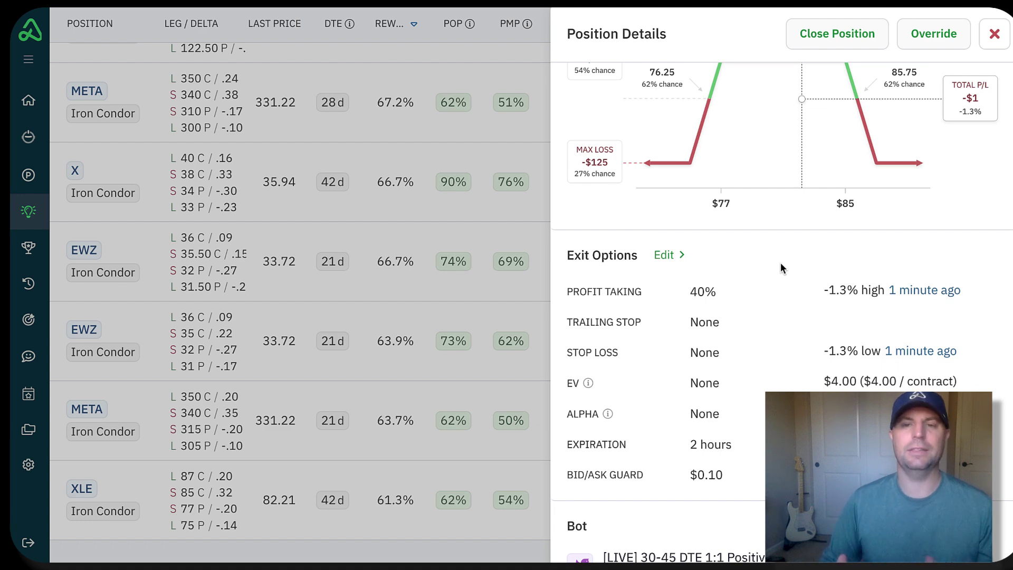
pyautogui.scroll(6, 781, 262)
pyautogui.scroll(2, 777, 264)
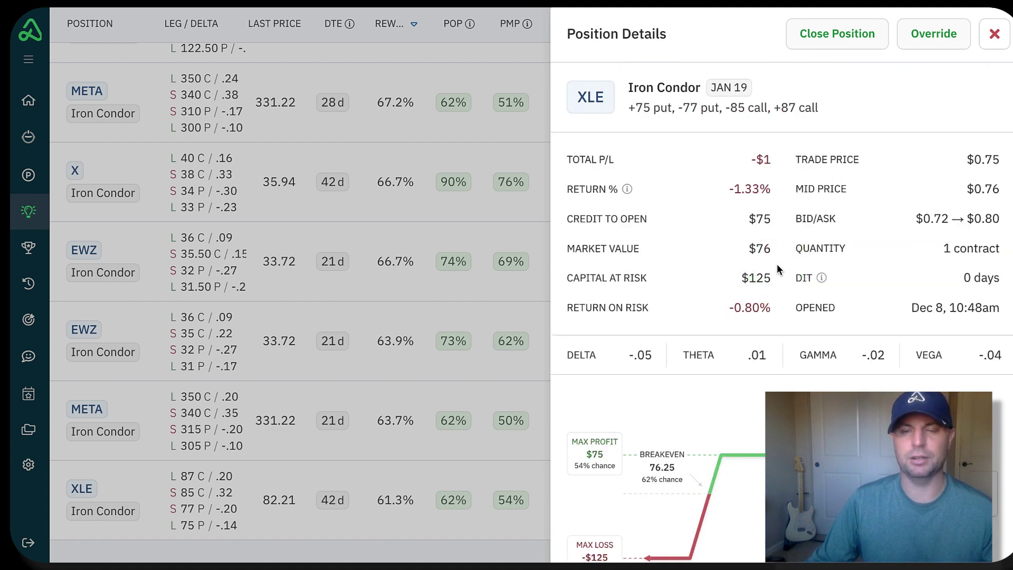
pyautogui.scroll(-12, 776, 265)
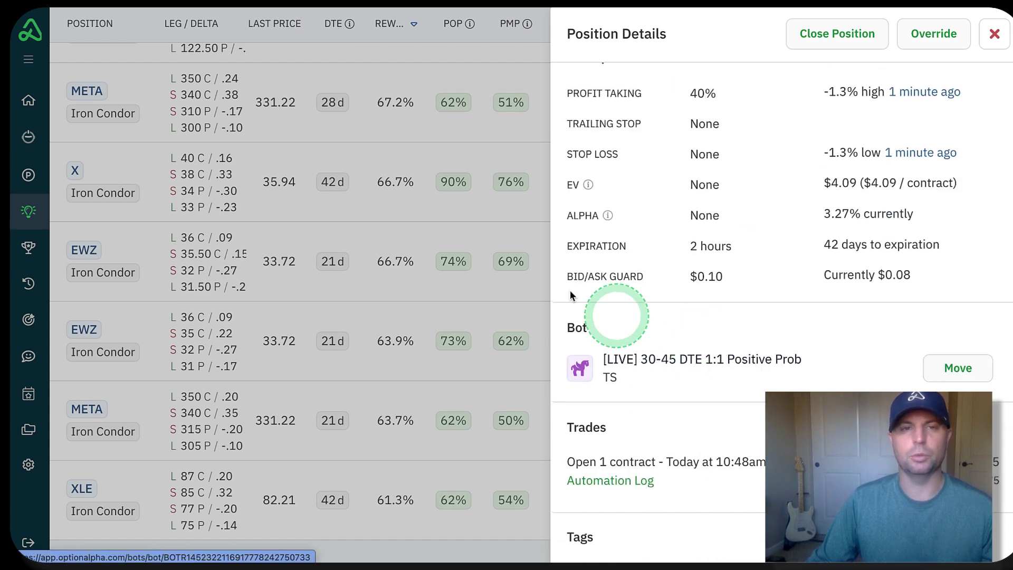
pyautogui.click(575, 371)
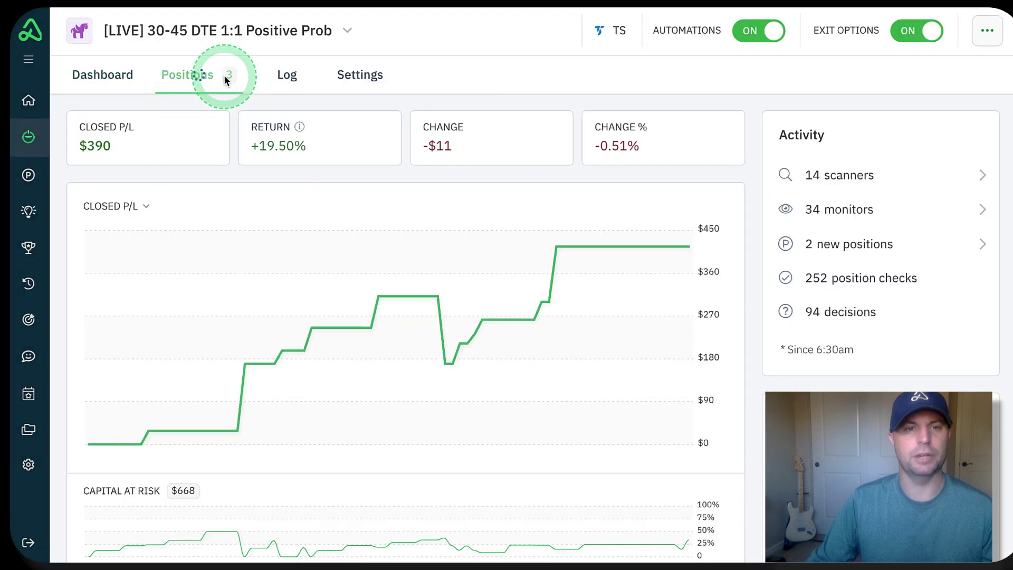
# Show the bot's open positions: the XLE iron condor alongside QQQ and SPY.
pyautogui.click(225, 76)
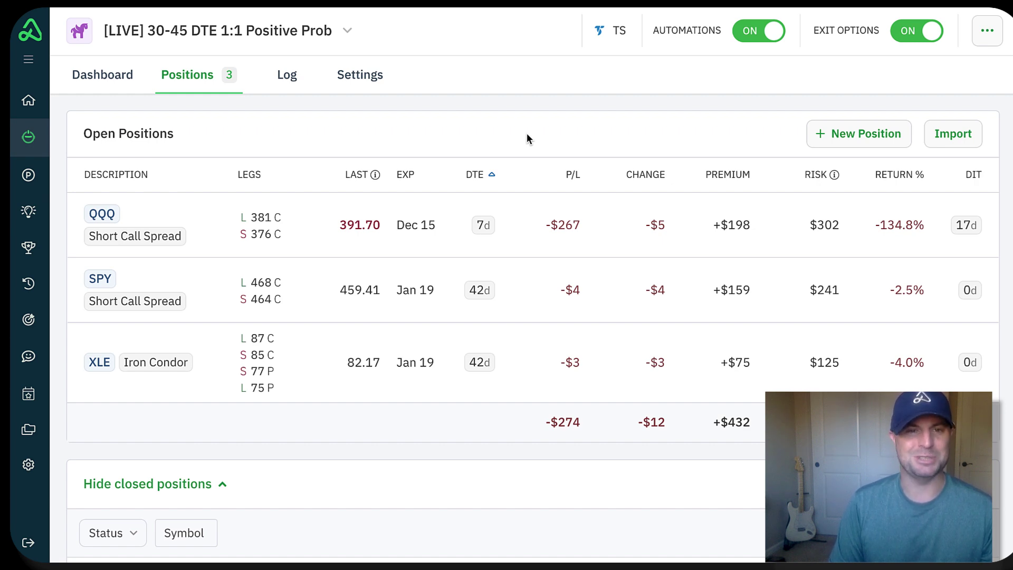
pyautogui.click(533, 313)
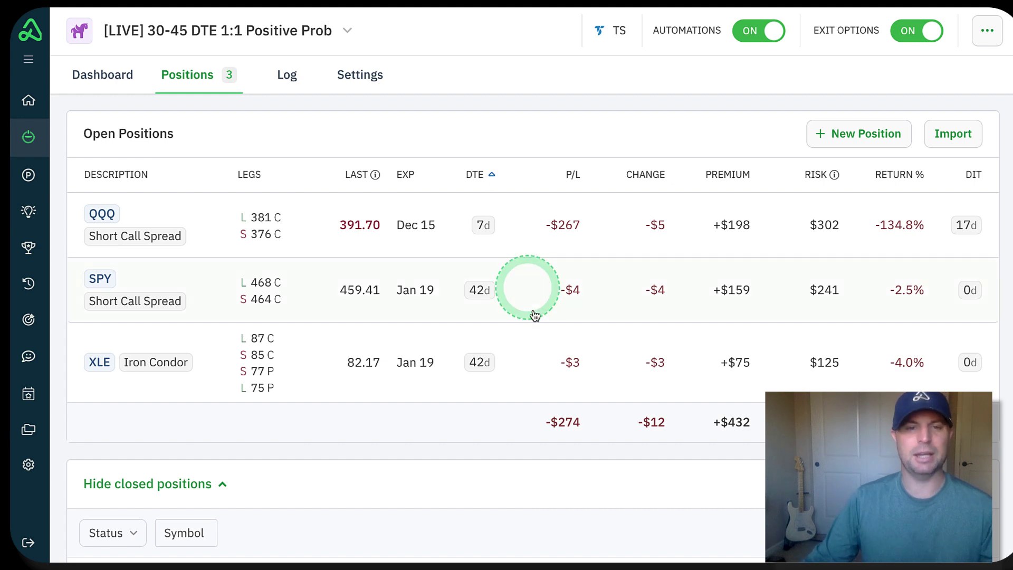